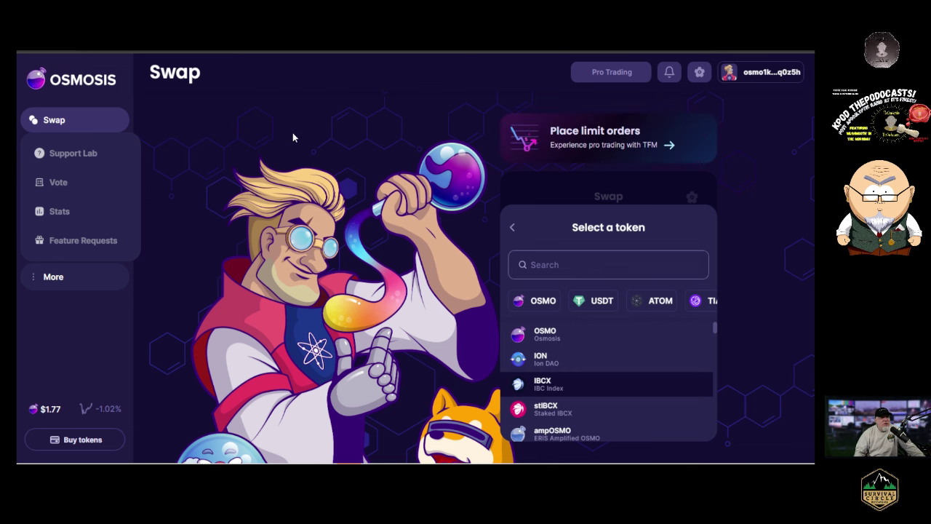
# Open a new browser tab showing the Decentr start page and bookmarks bar.
pyautogui.hotkey('ctrl', 't')
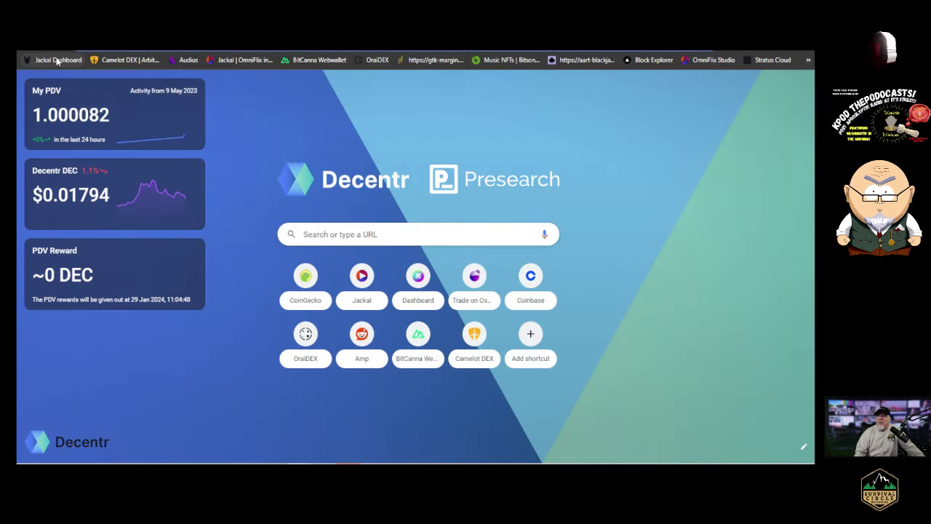
# Launch the Jackal Dashboard bookmark, approve Keplr's Prove Ownership request, and dismiss the Request Failed notice.
pyautogui.click(58, 60)
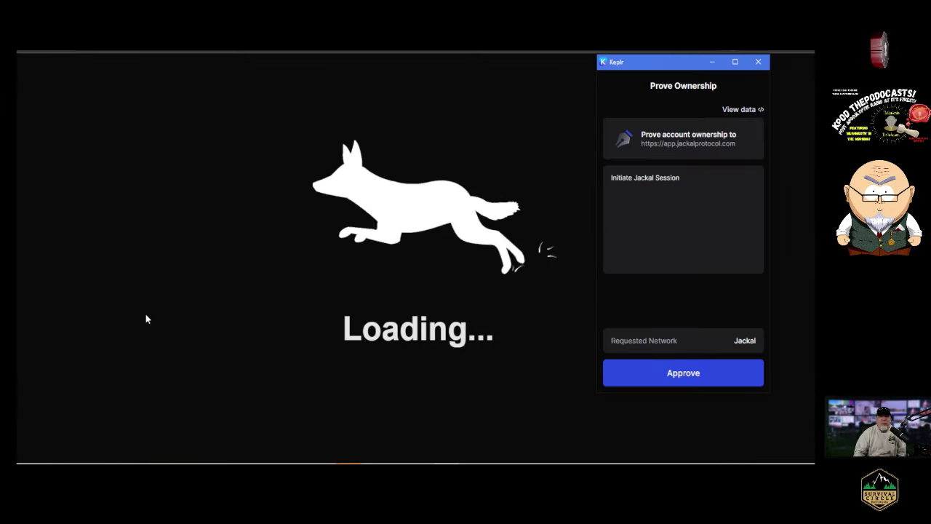
pyautogui.click(700, 380)
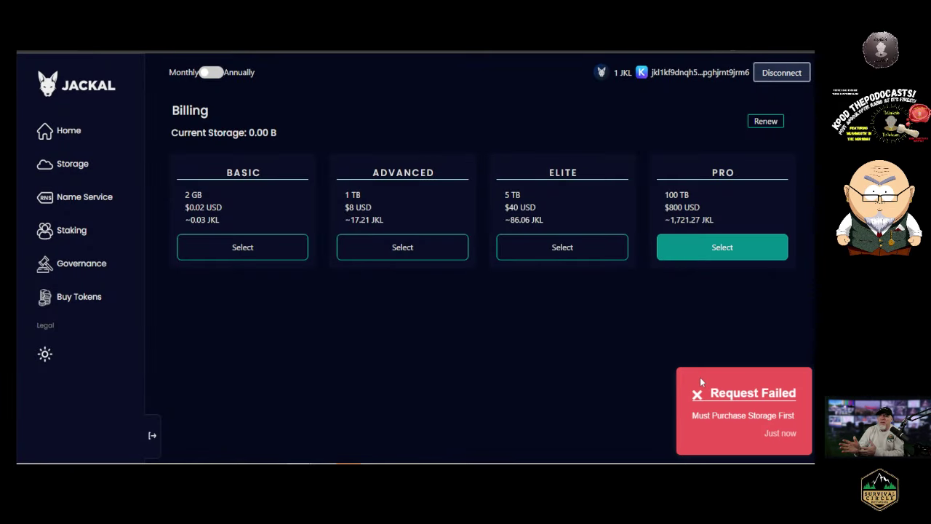
pyautogui.click(701, 381)
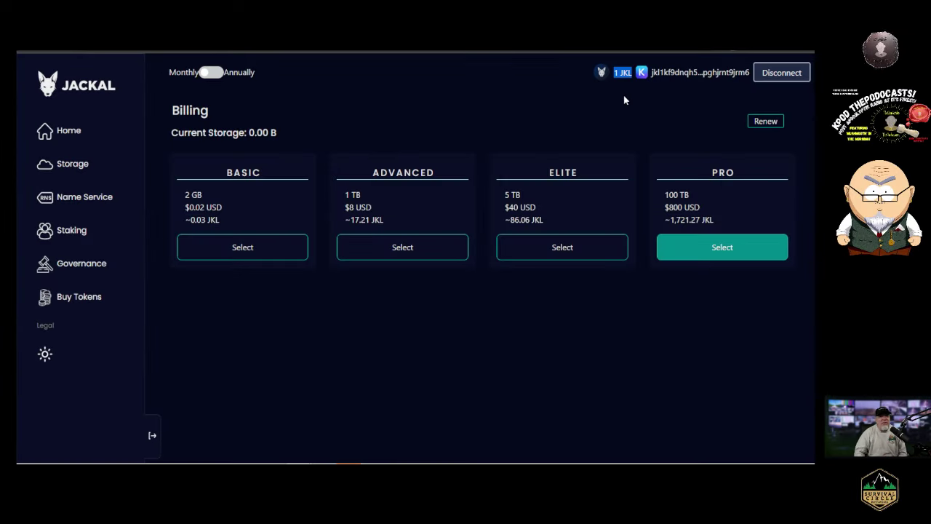
# Compare annual pricing, then buy the 2 GB Basic monthly plan and approve it in Keplr.
pyautogui.click(211, 73)
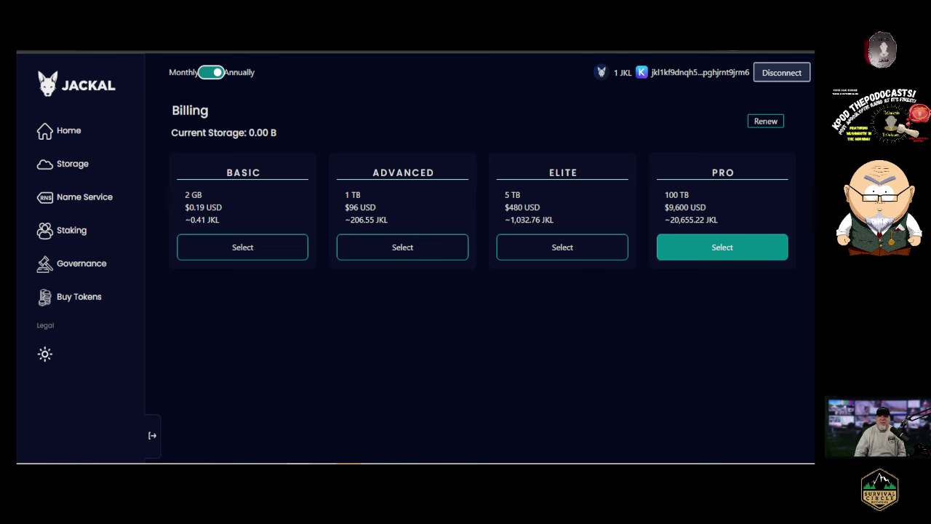
pyautogui.click(216, 74)
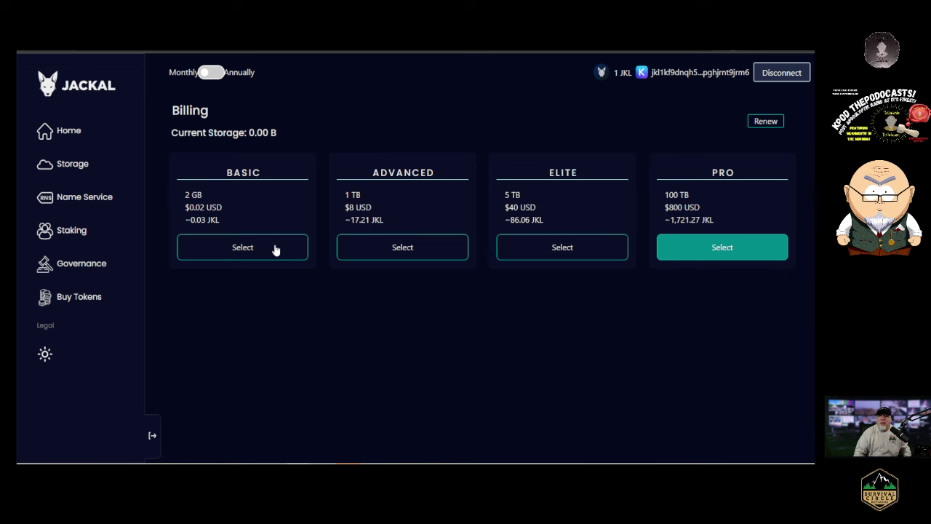
pyautogui.click(246, 249)
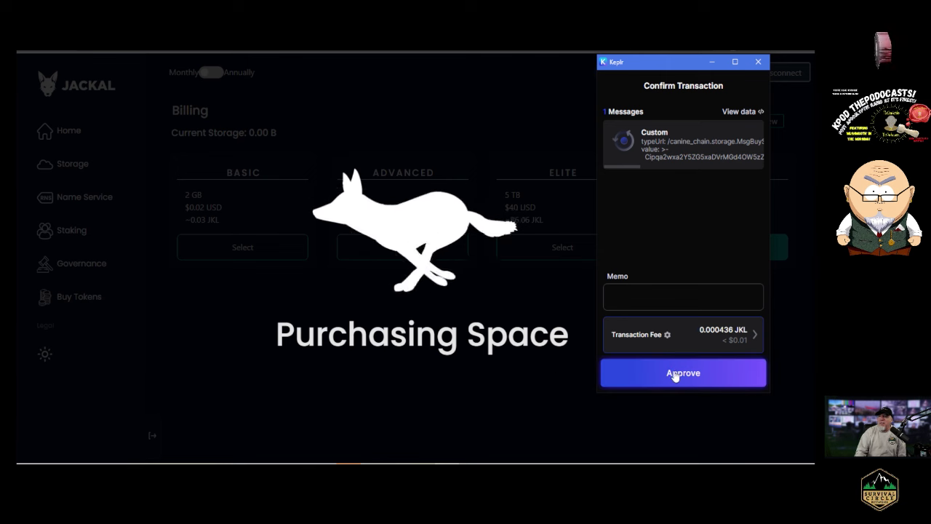
pyautogui.click(676, 373)
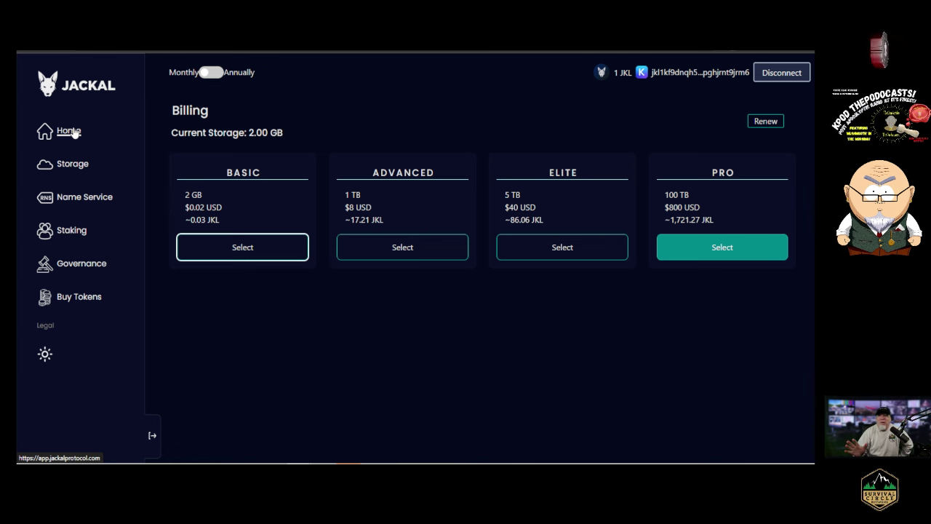
# Go to the dashboard Settings and leave the display address set to None.
pyautogui.click(69, 131)
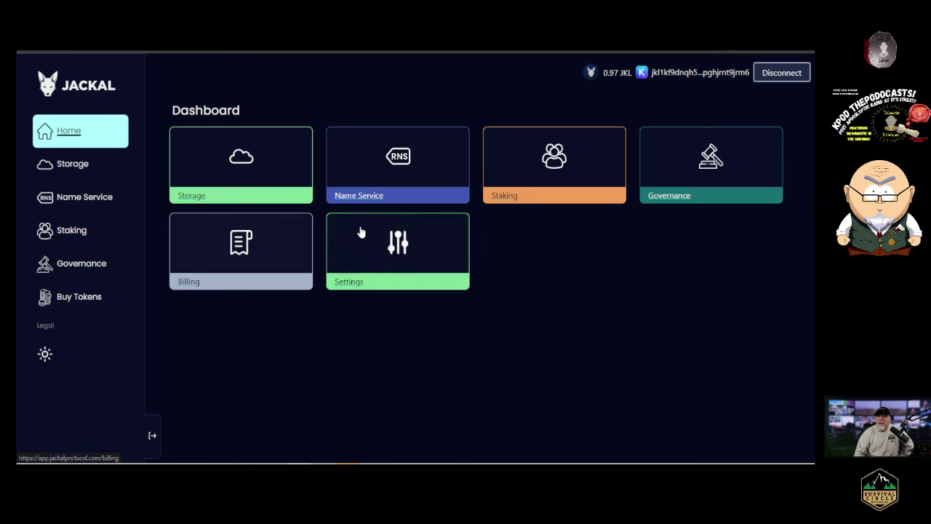
pyautogui.click(380, 254)
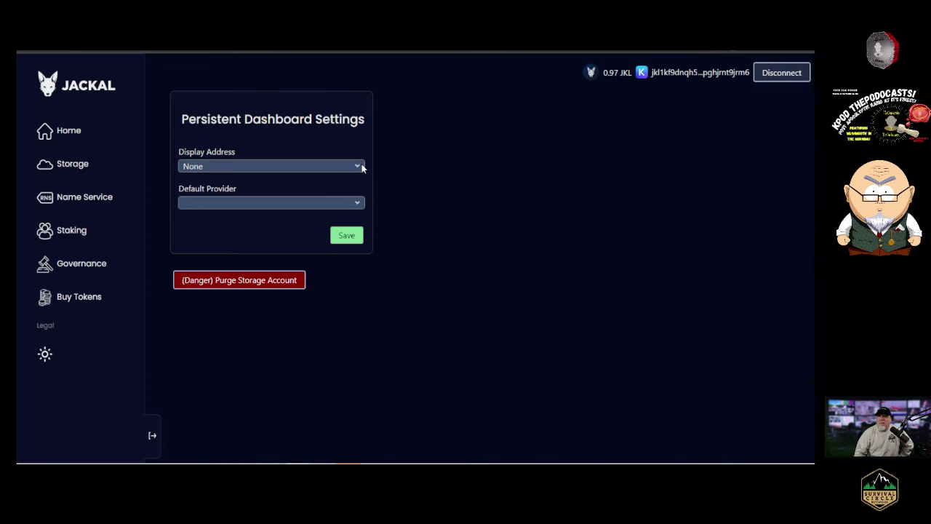
pyautogui.click(359, 167)
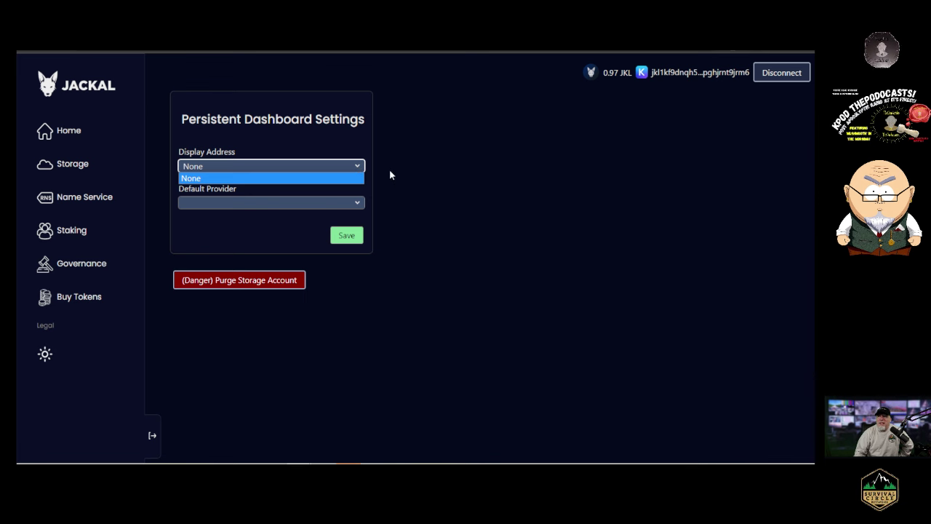
pyautogui.click(359, 168)
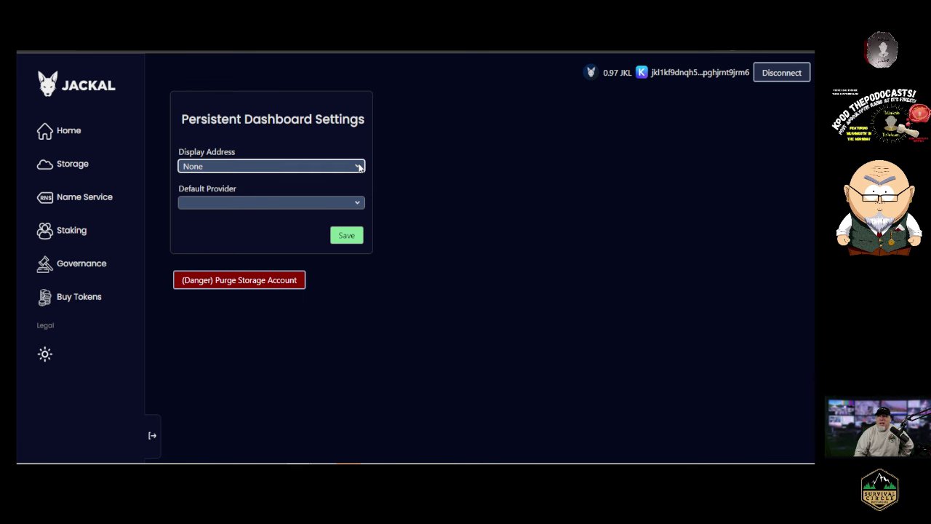
# Set the default provider to zuko14.hotleafjuice.business and save the settings.
pyautogui.click(71, 134)
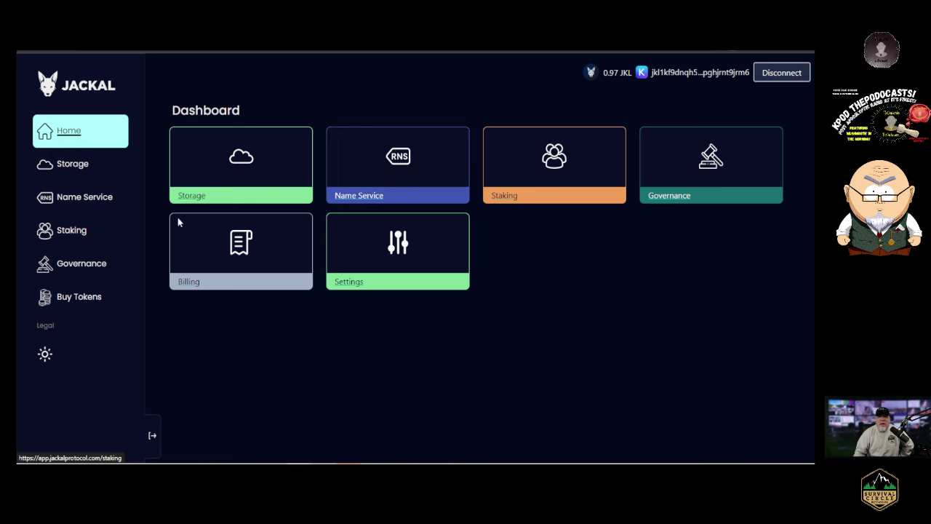
pyautogui.click(395, 250)
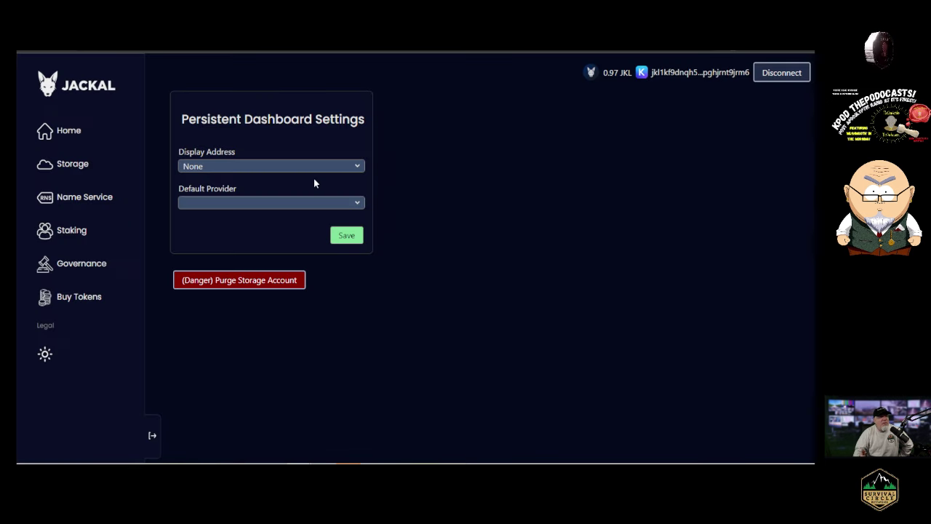
pyautogui.click(358, 205)
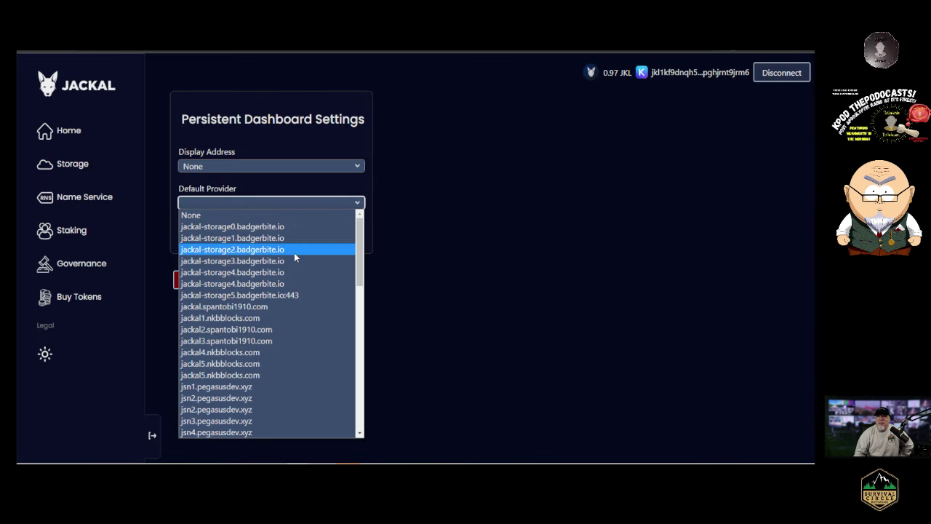
pyautogui.scroll(-15, 291, 259)
pyautogui.scroll(10, 291, 260)
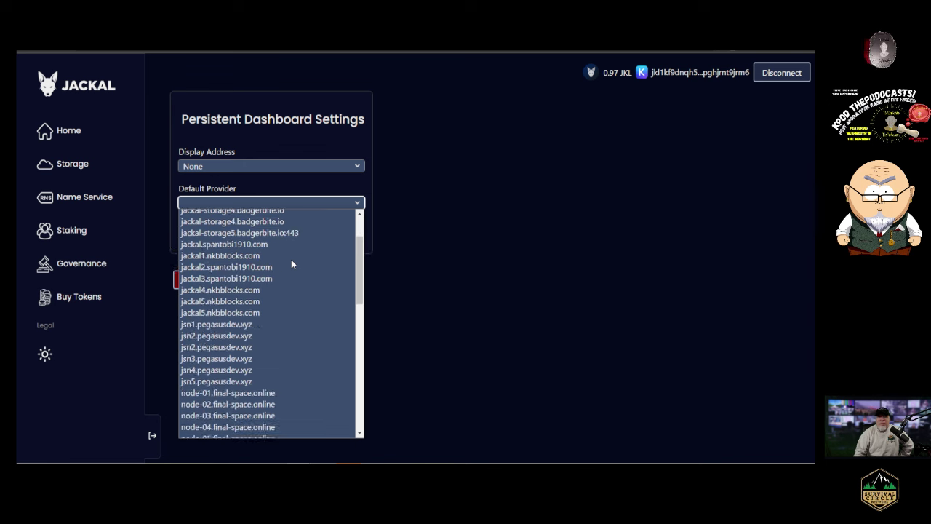
pyautogui.scroll(-10, 291, 259)
pyautogui.click(209, 364)
pyautogui.click(347, 235)
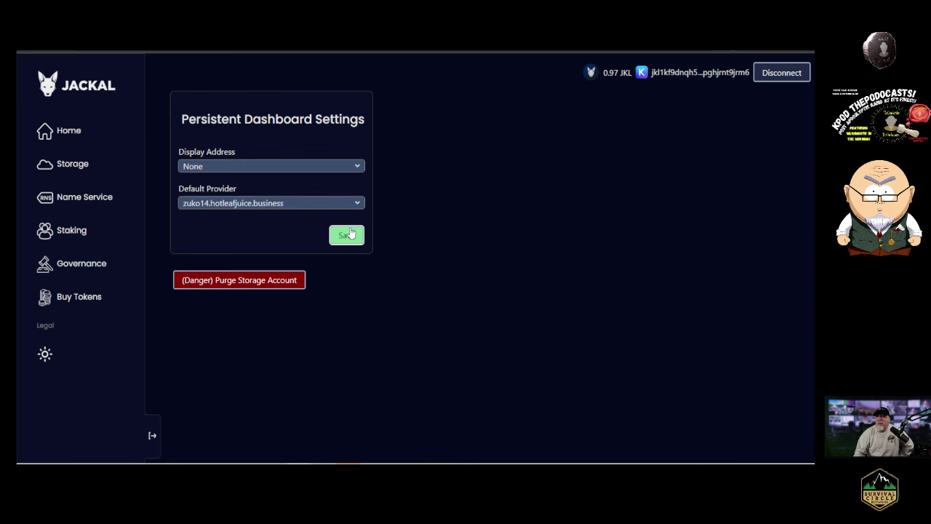
# Run the storage initialization from the Storage page, approving both Keplr transactions.
pyautogui.click(113, 172)
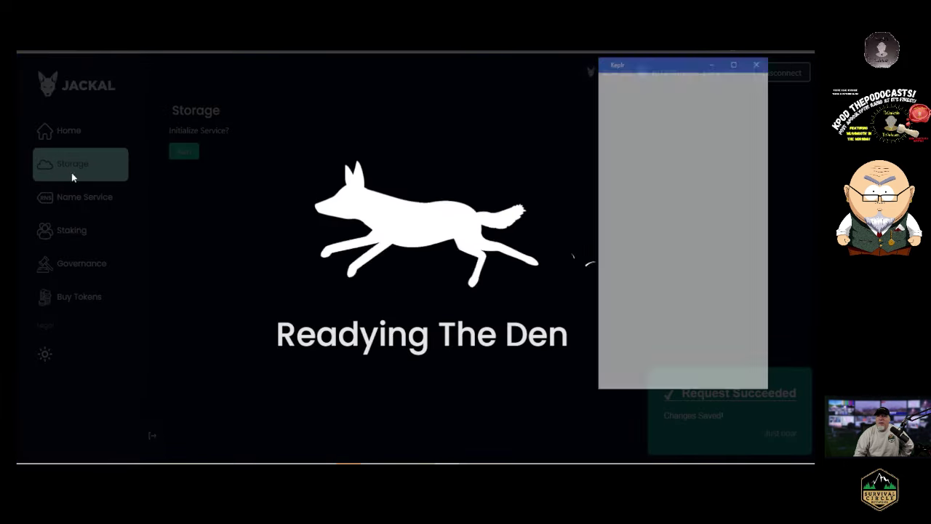
pyautogui.click(684, 373)
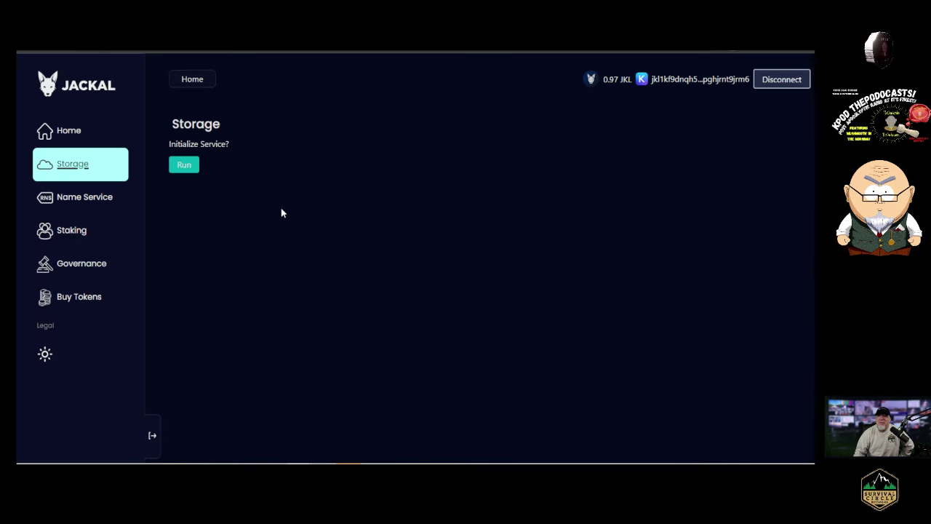
pyautogui.click(184, 165)
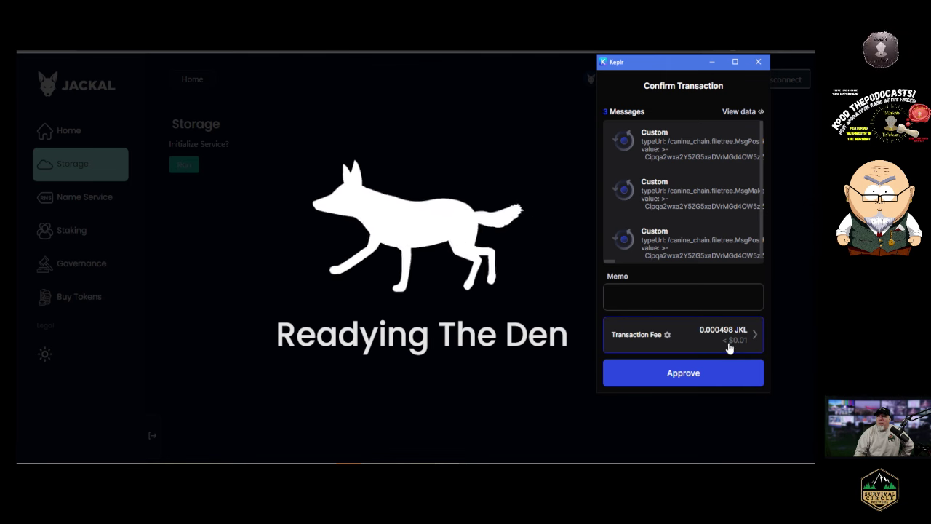
pyautogui.click(730, 372)
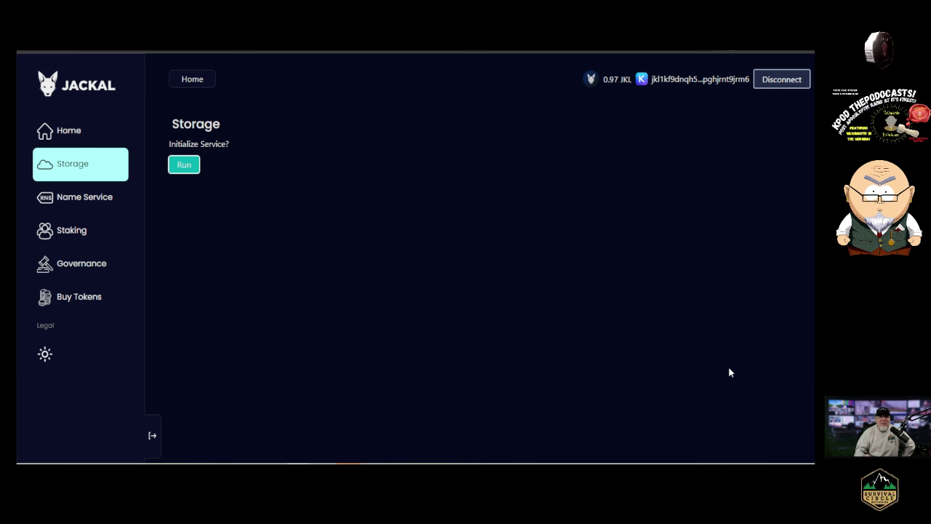
# Return Home, go back to Storage, and reload the page with F5.
pyautogui.click(72, 131)
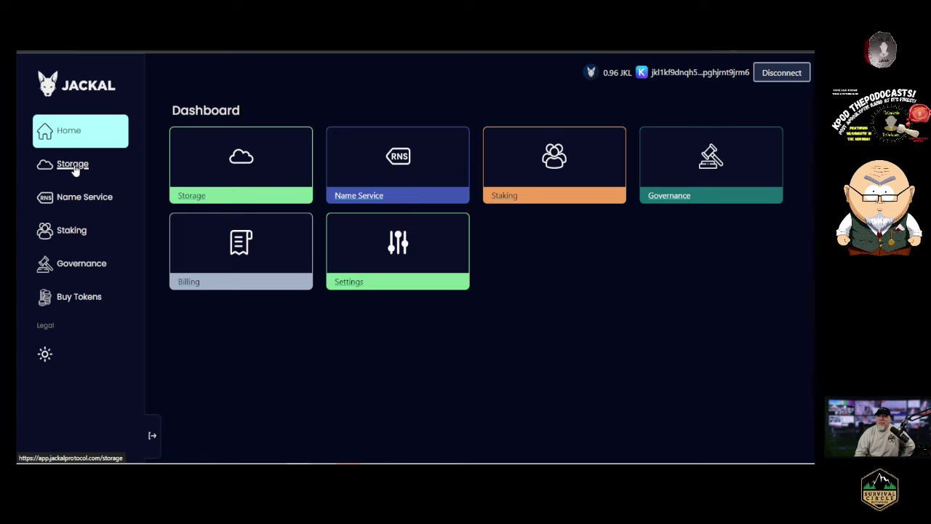
pyautogui.click(73, 164)
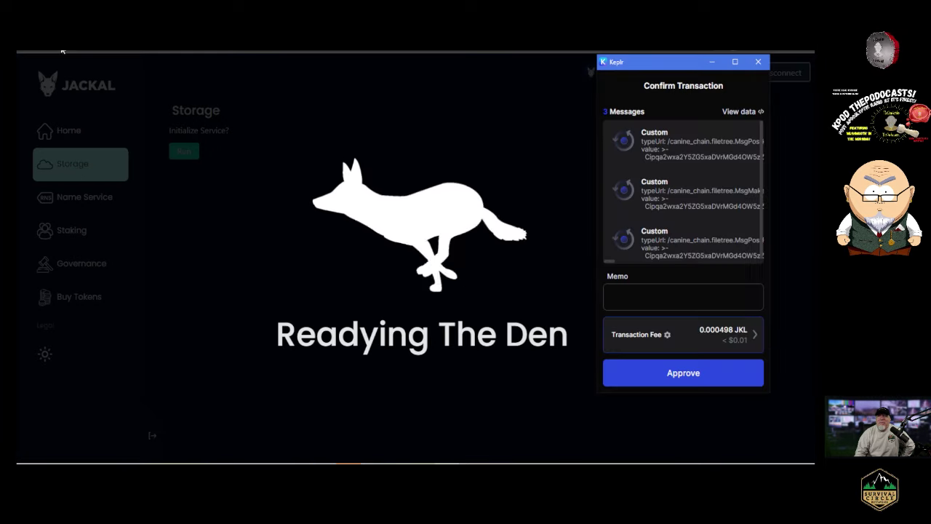
pyautogui.press('F5')
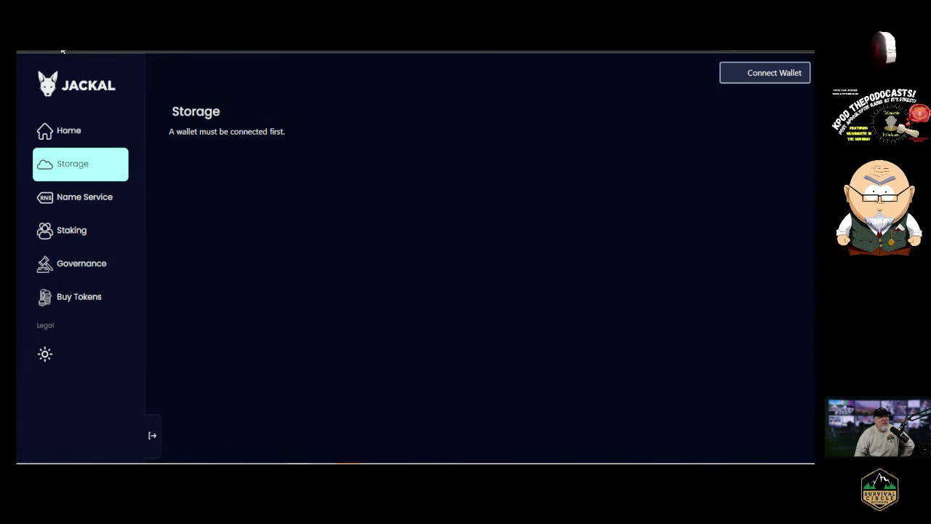
# Reconnect the Keplr wallet after closing its error, approve the ownership proof, and return Home.
pyautogui.click(757, 77)
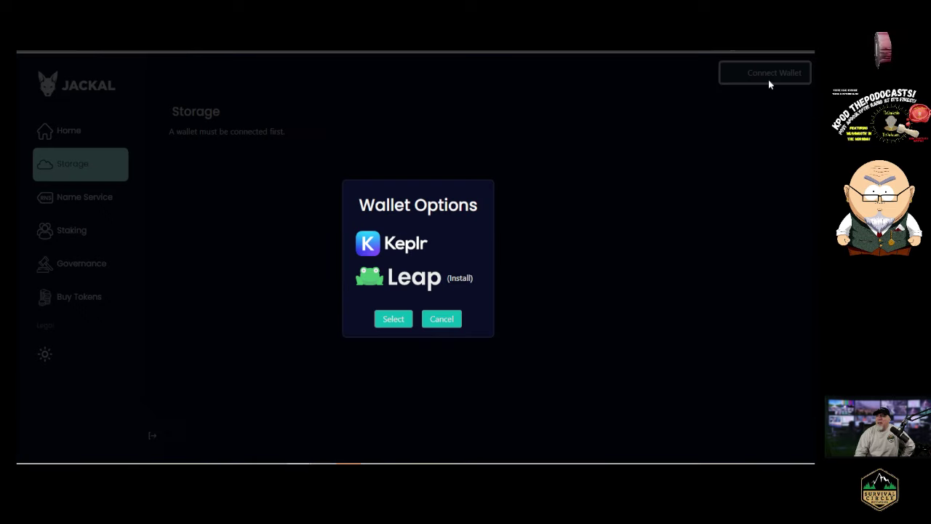
pyautogui.click(415, 246)
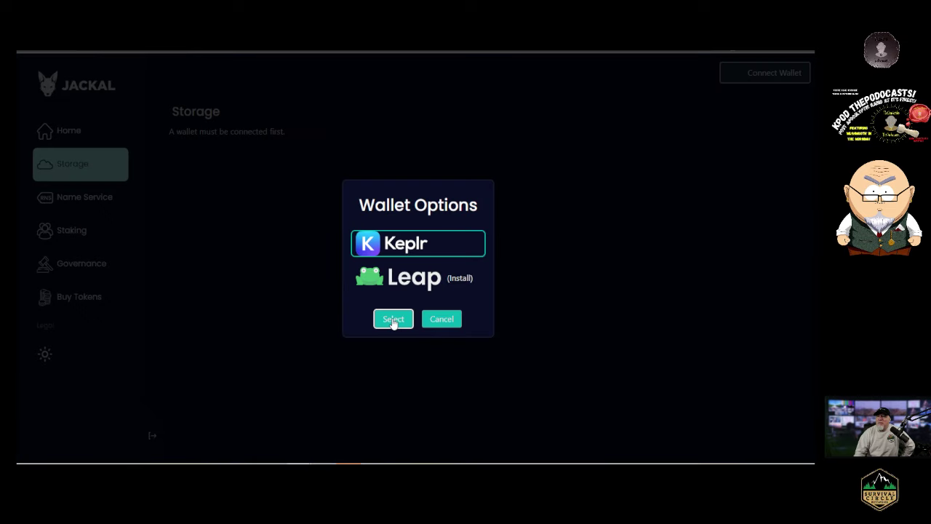
pyautogui.click(393, 320)
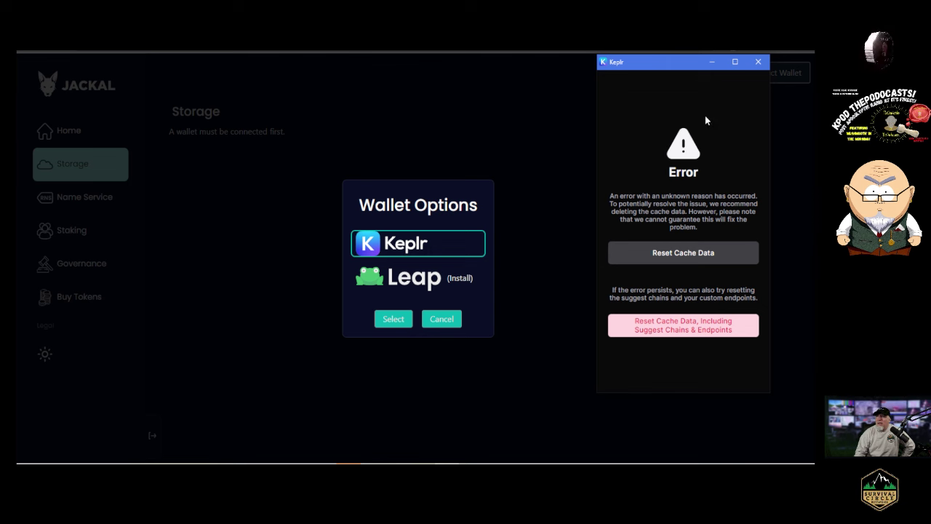
pyautogui.click(758, 62)
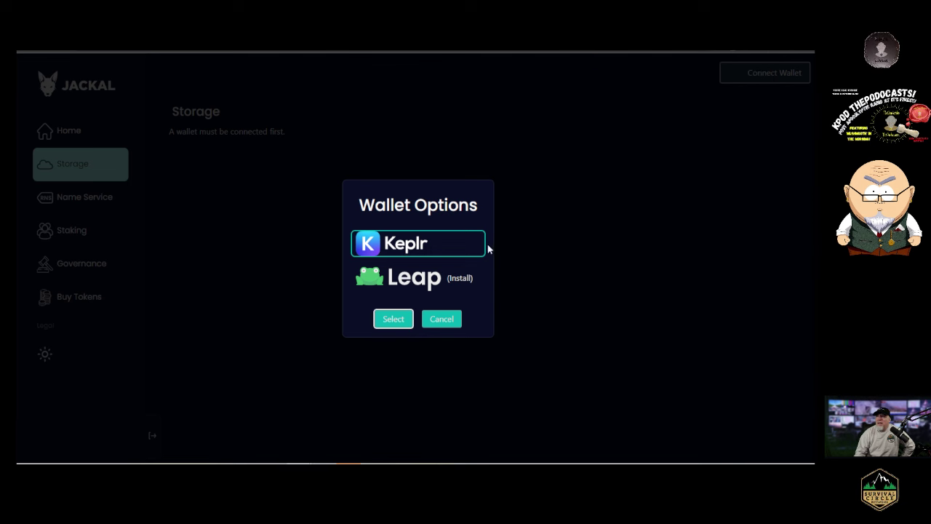
pyautogui.click(393, 320)
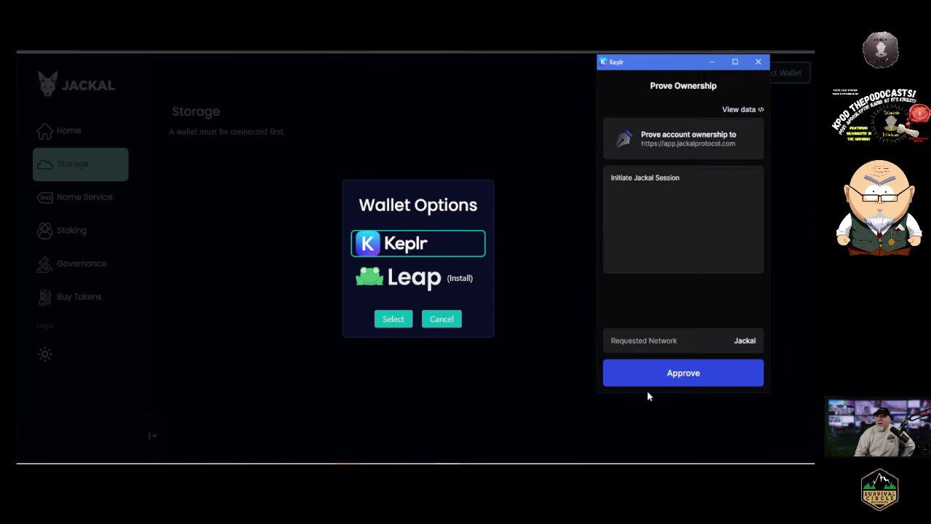
pyautogui.click(653, 374)
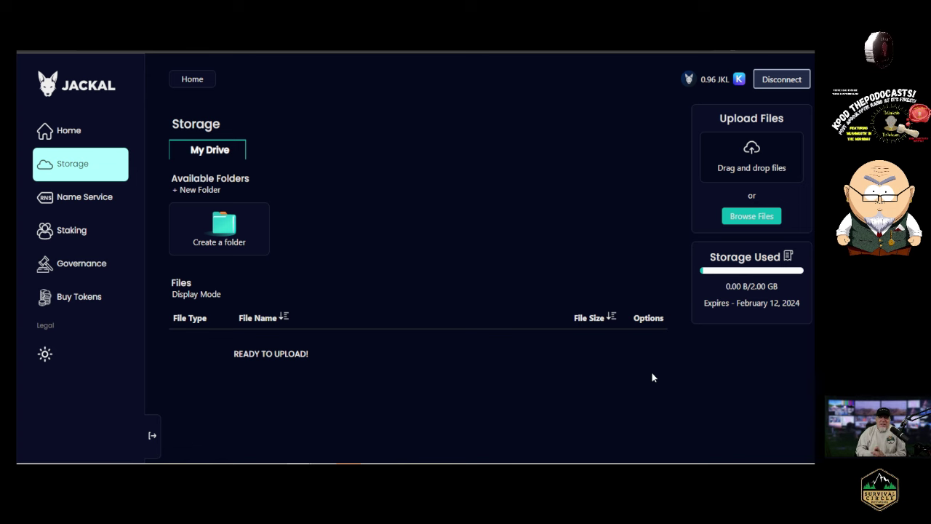
pyautogui.click(75, 135)
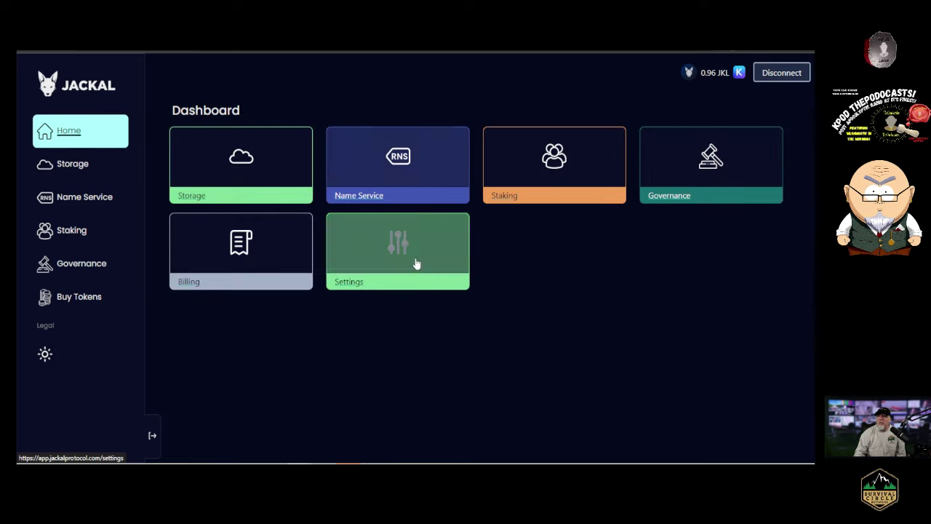
# Re-save the settings, then create a Storage folder named 'Test' and approve it in Keplr.
pyautogui.click(416, 262)
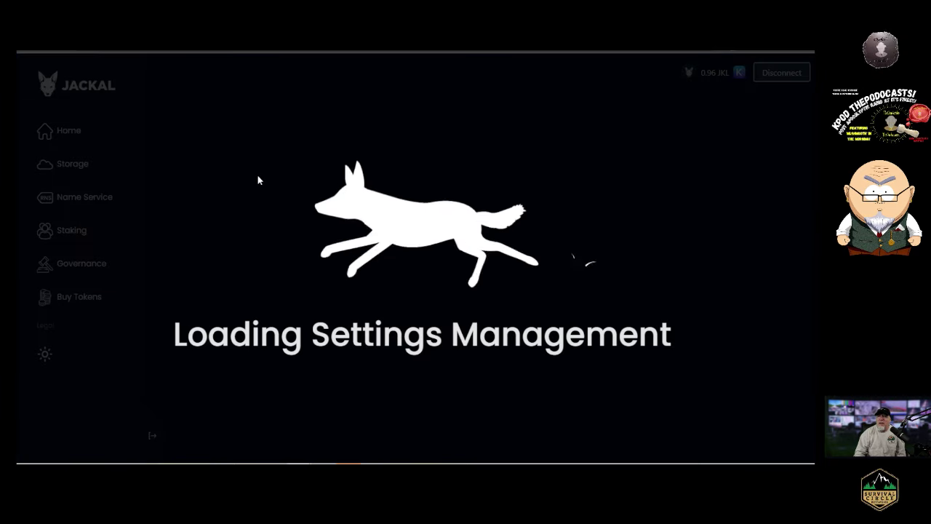
pyautogui.click(347, 237)
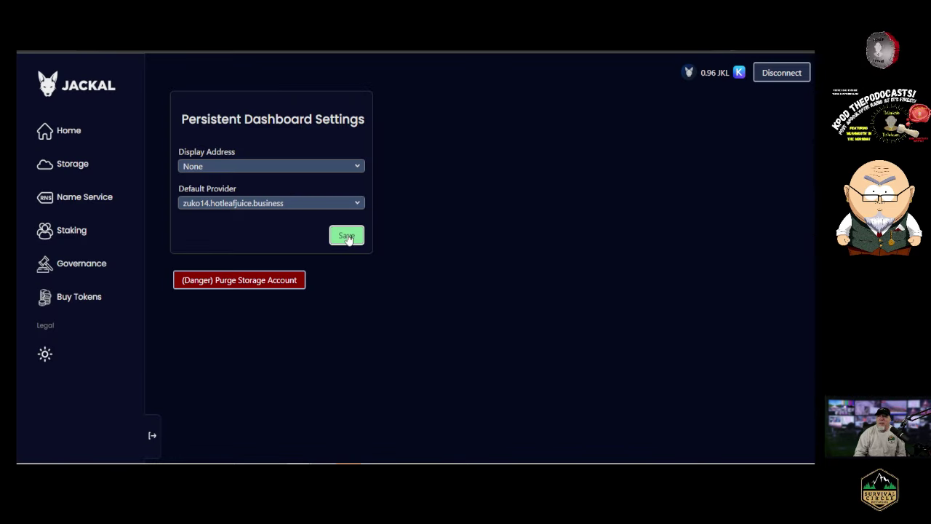
pyautogui.click(76, 166)
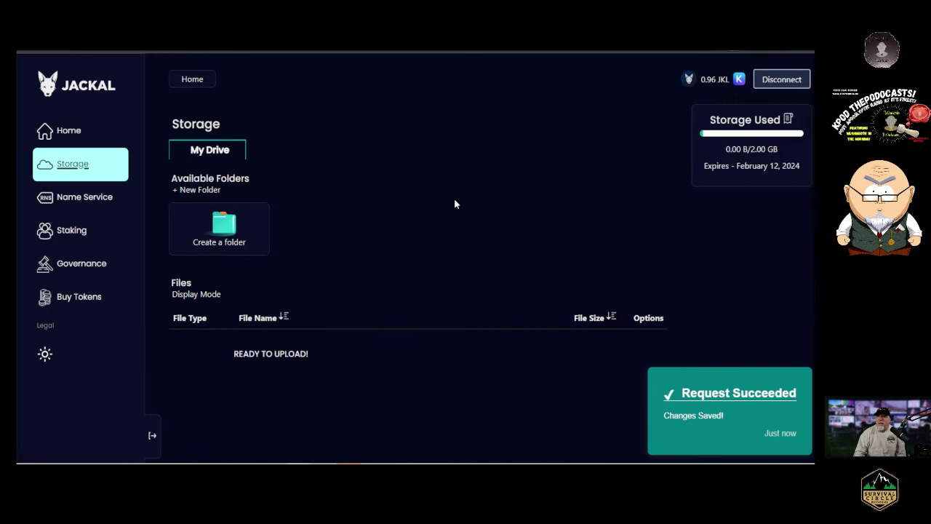
pyautogui.click(230, 231)
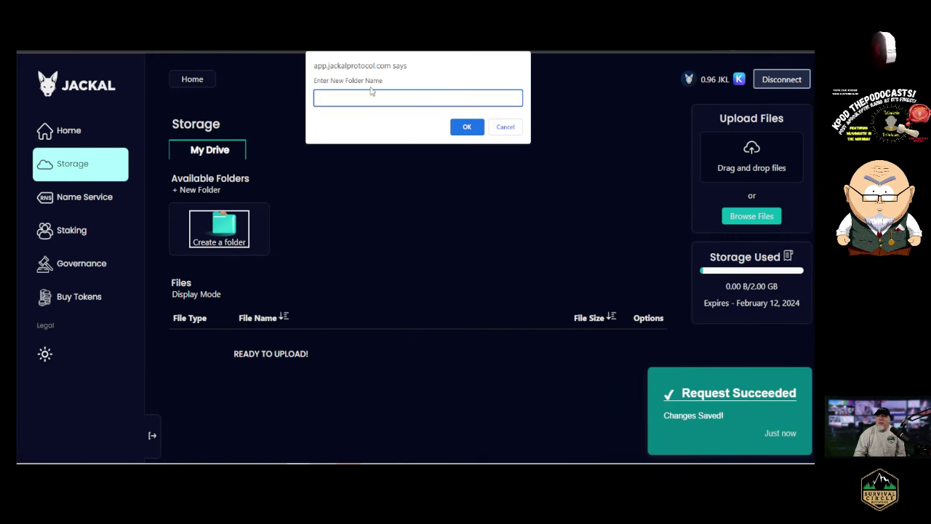
pyautogui.write('Test')
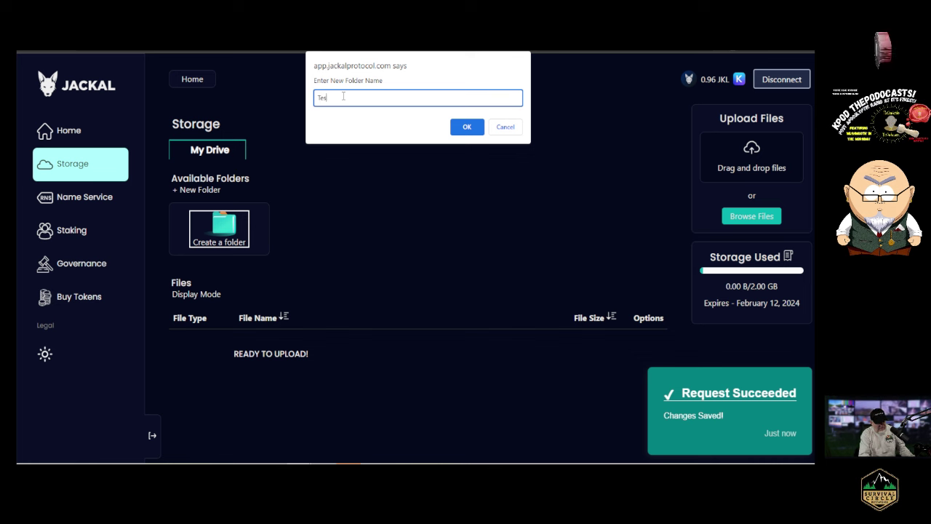
pyautogui.click(468, 127)
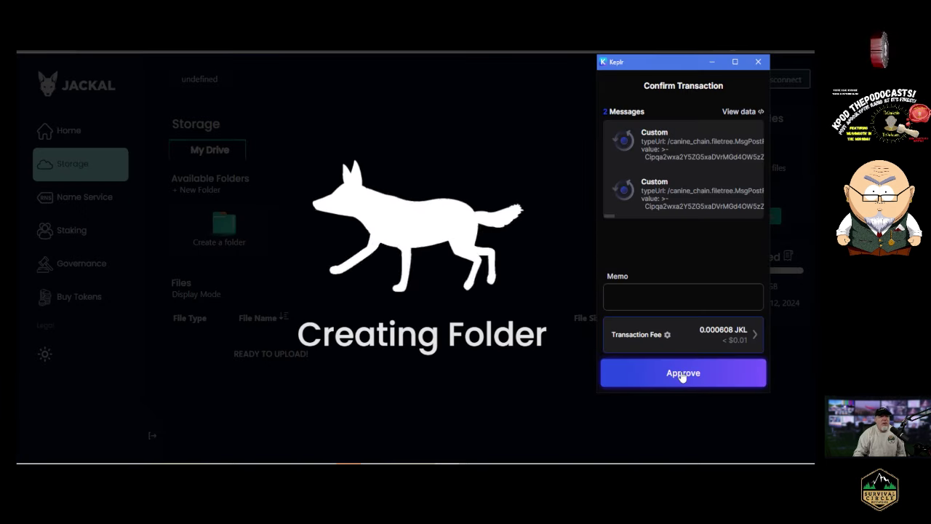
pyautogui.click(681, 374)
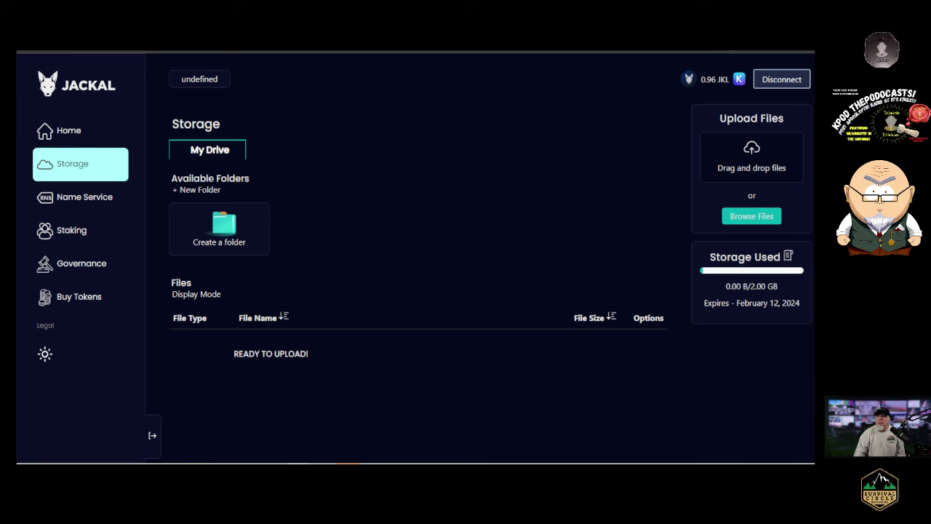
# Navigate from Home into the storage drive and enter the Test folder.
pyautogui.click(70, 131)
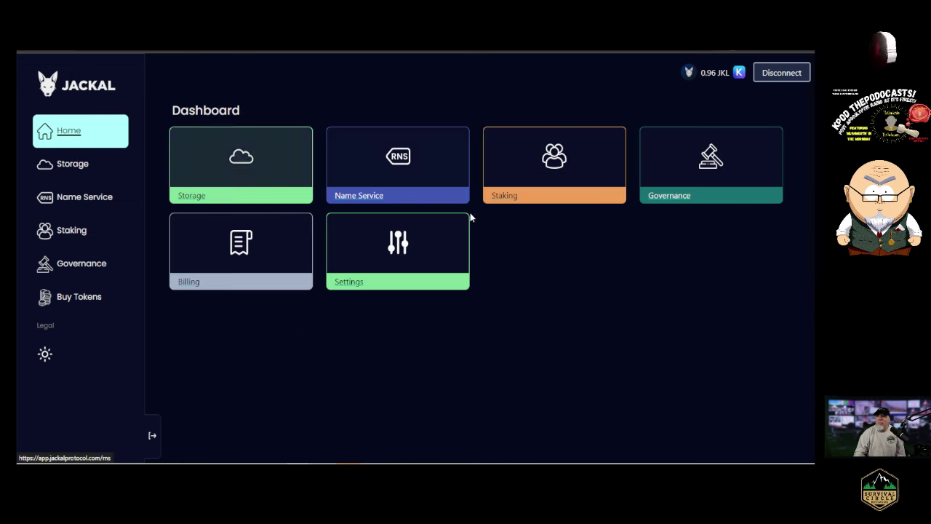
pyautogui.click(250, 184)
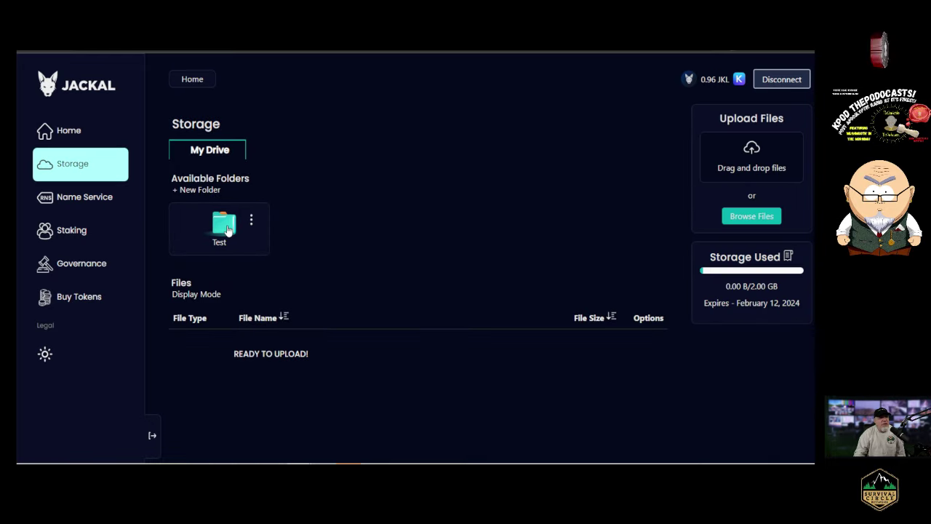
pyautogui.click(228, 229)
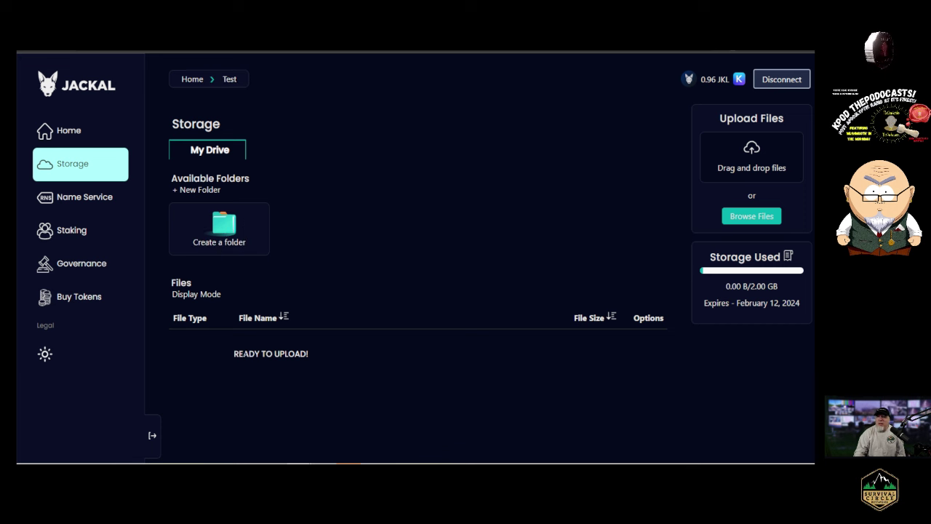
# Choose the mini apples compressed video from the computer and start Encrypt & Upload.
pyautogui.click(754, 218)
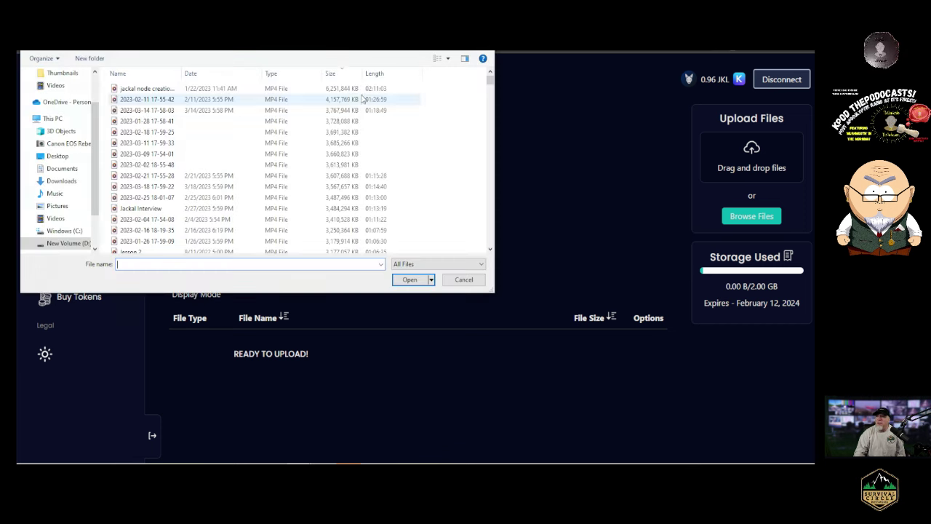
pyautogui.moveTo(491, 82); pyautogui.dragTo(490, 244)
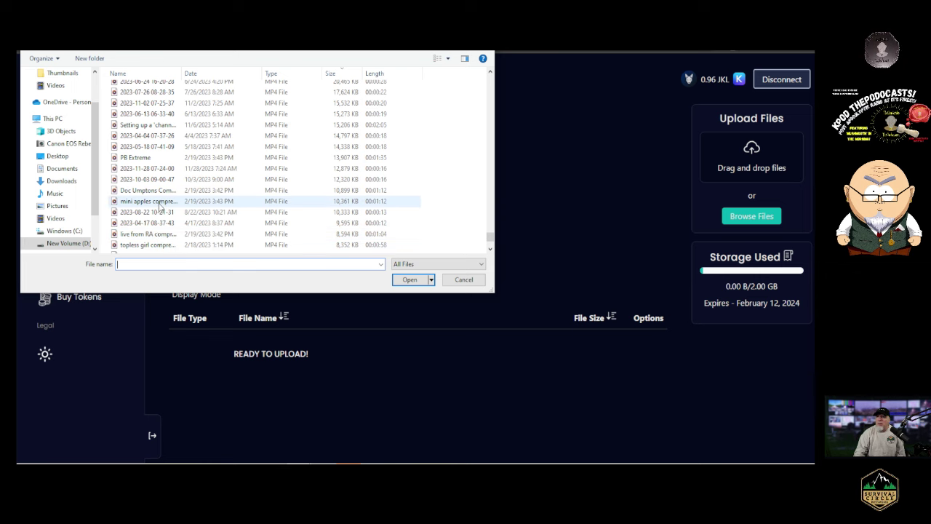
pyautogui.click(159, 207)
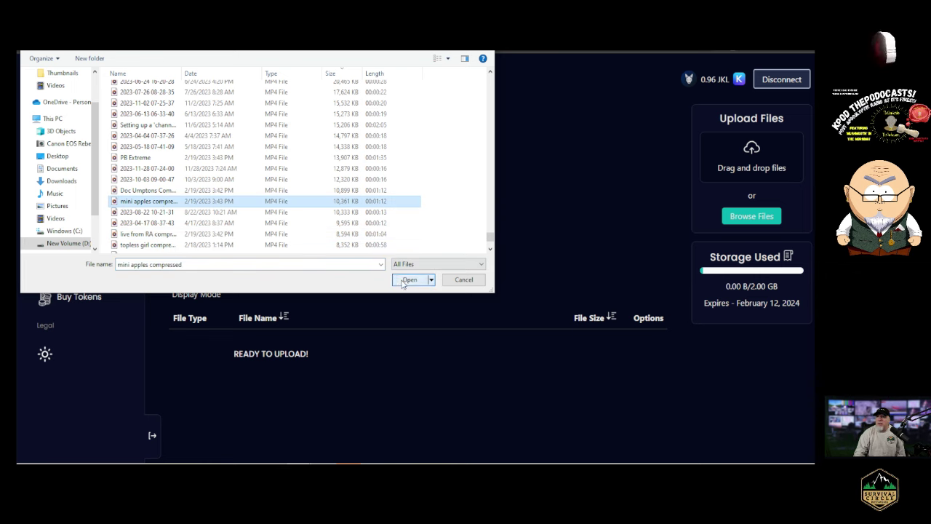
pyautogui.click(410, 279)
pyautogui.click(748, 159)
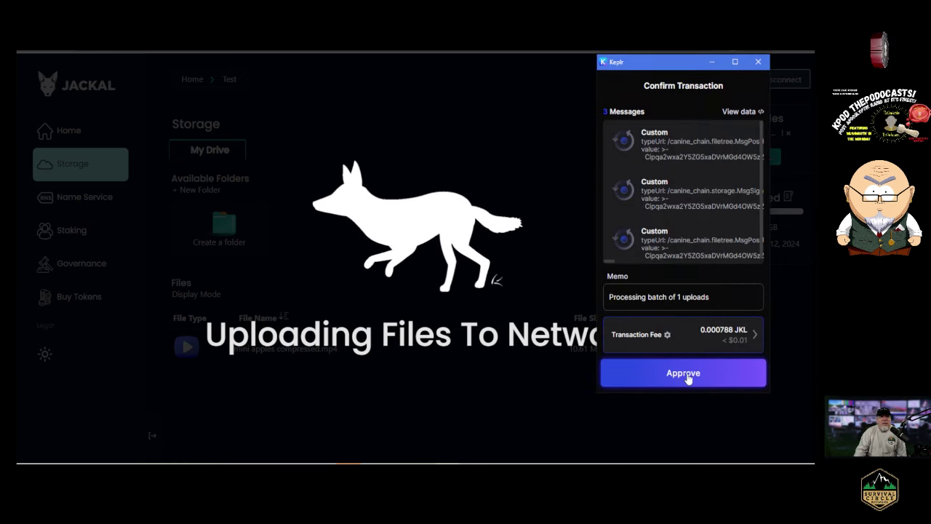
# Approve the 0.000788 JKL upload transaction, then preview mini apples compressed.mp4 once listed.
pyautogui.click(688, 378)
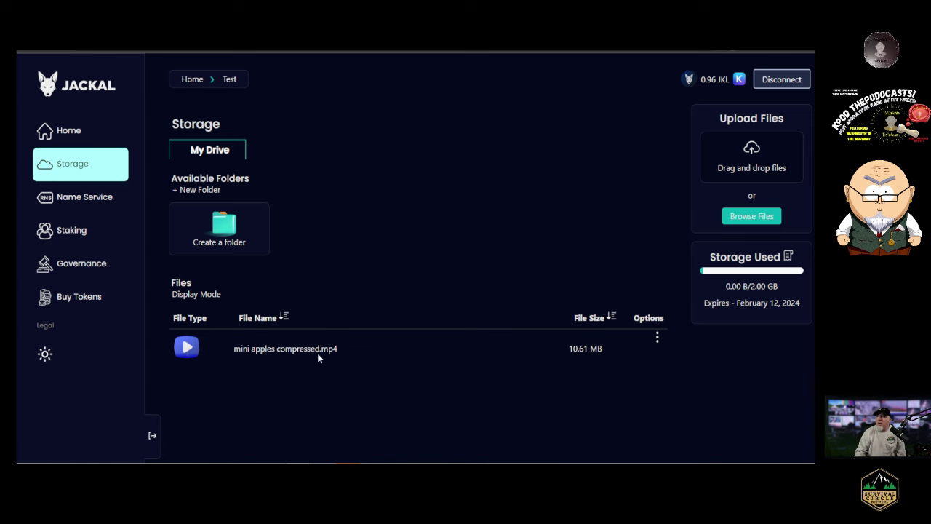
pyautogui.click(187, 350)
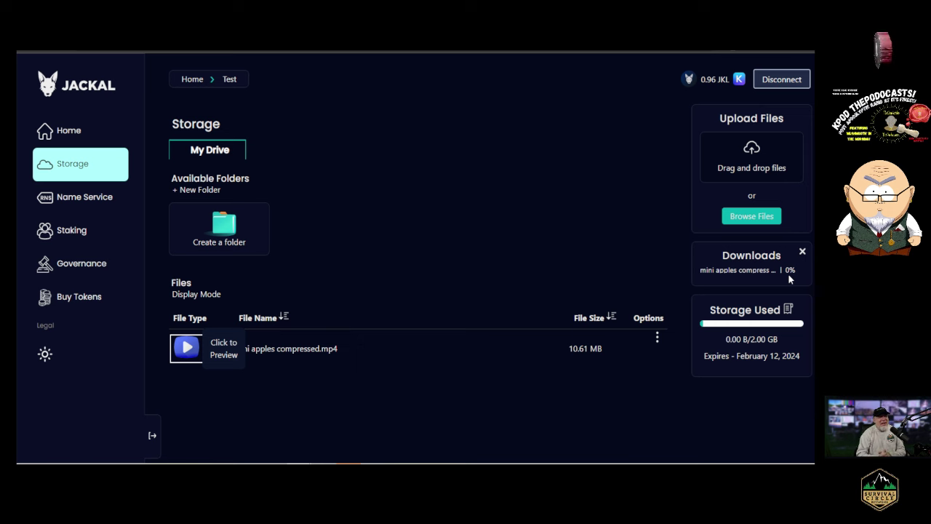
# Reload the browser page, leaving Storage asking for a wallet connection.
pyautogui.click(62, 49)
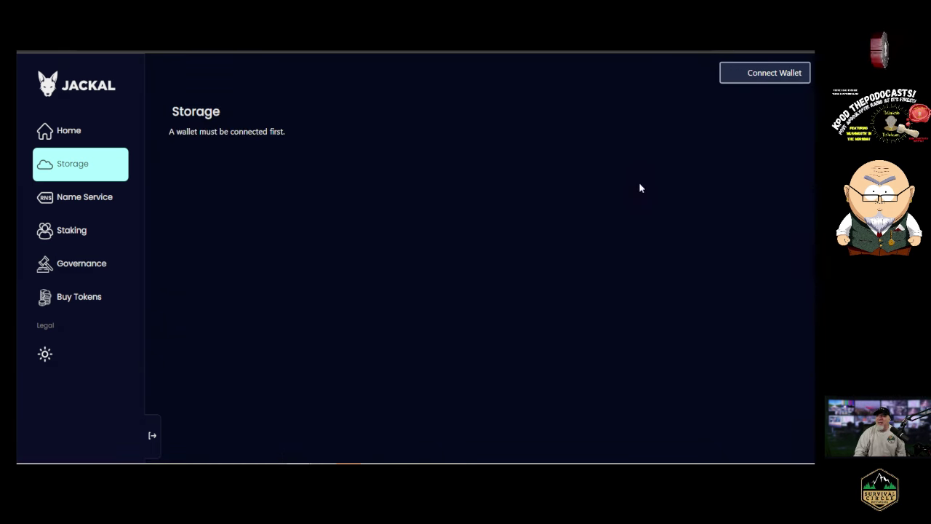
# Reconnect the Keplr wallet (0.96 JKL) and open the Test folder listing mini apples compressed.mp4.
pyautogui.click(771, 74)
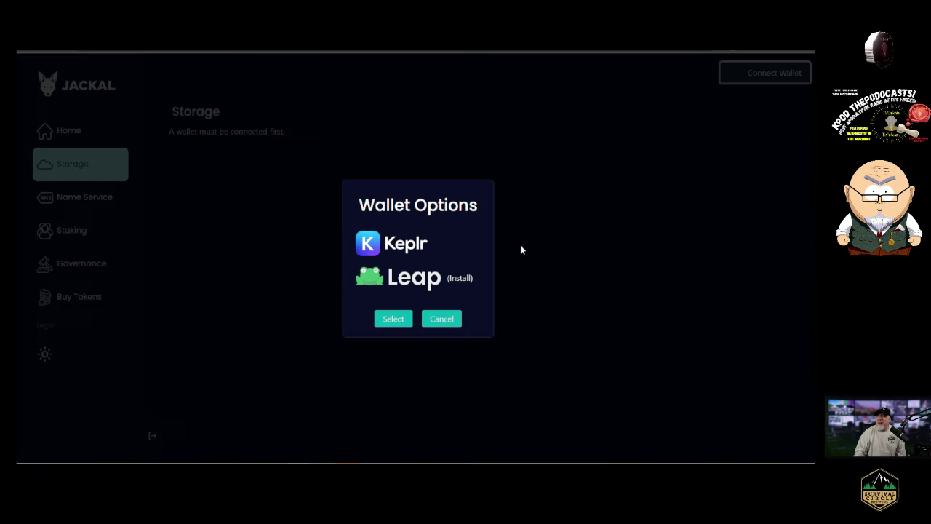
pyautogui.click(411, 246)
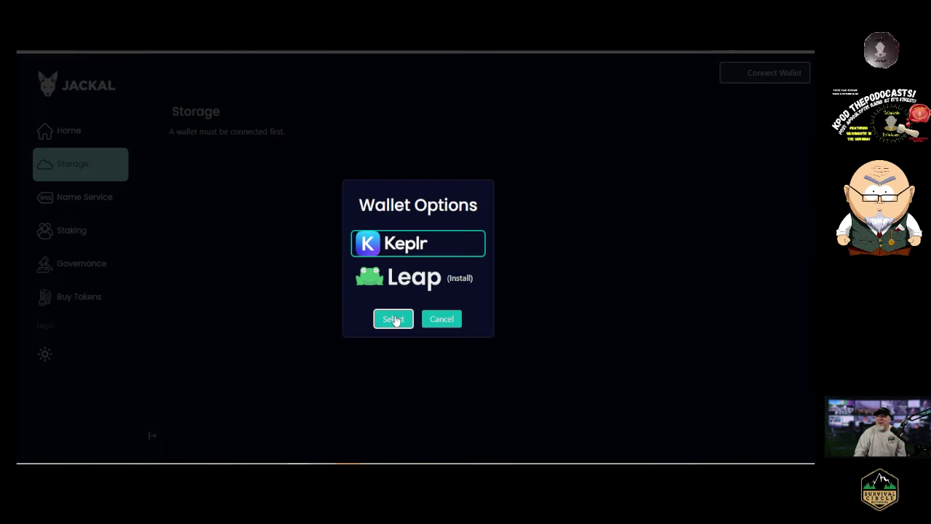
pyautogui.click(394, 319)
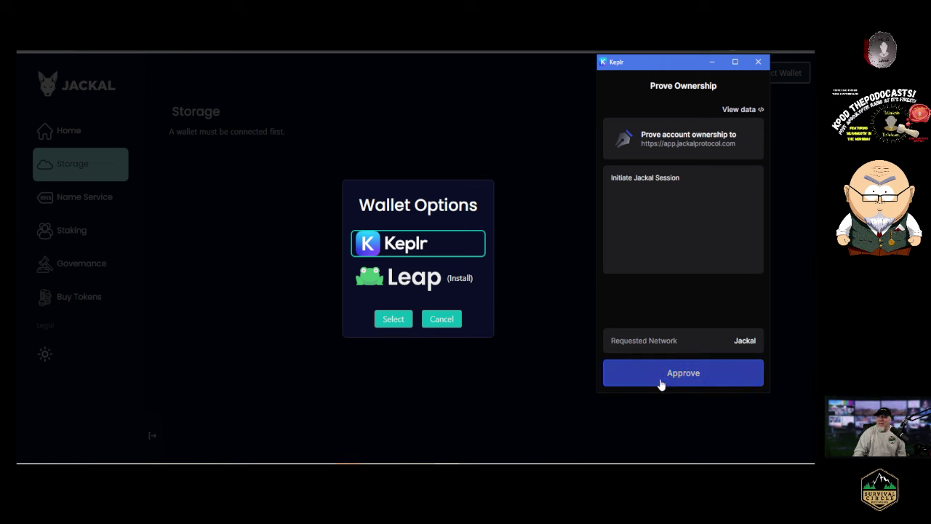
pyautogui.click(669, 378)
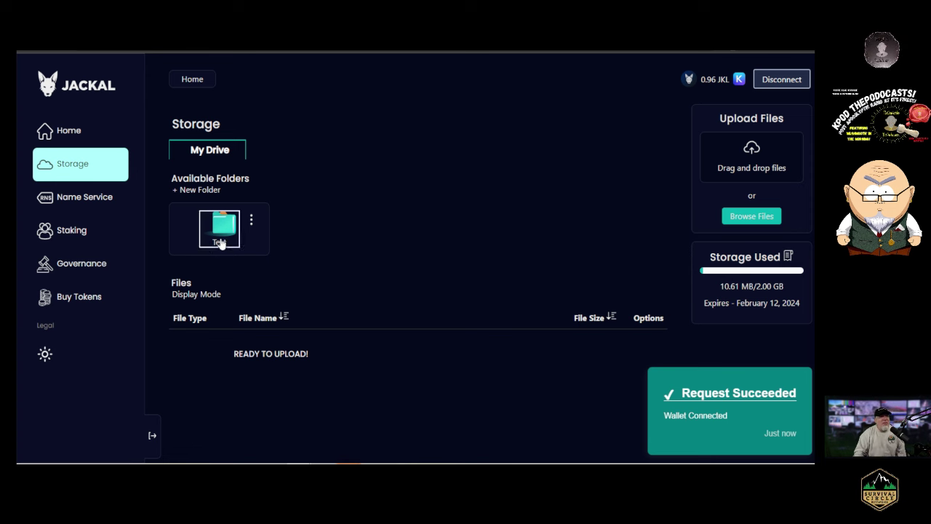
pyautogui.click(220, 235)
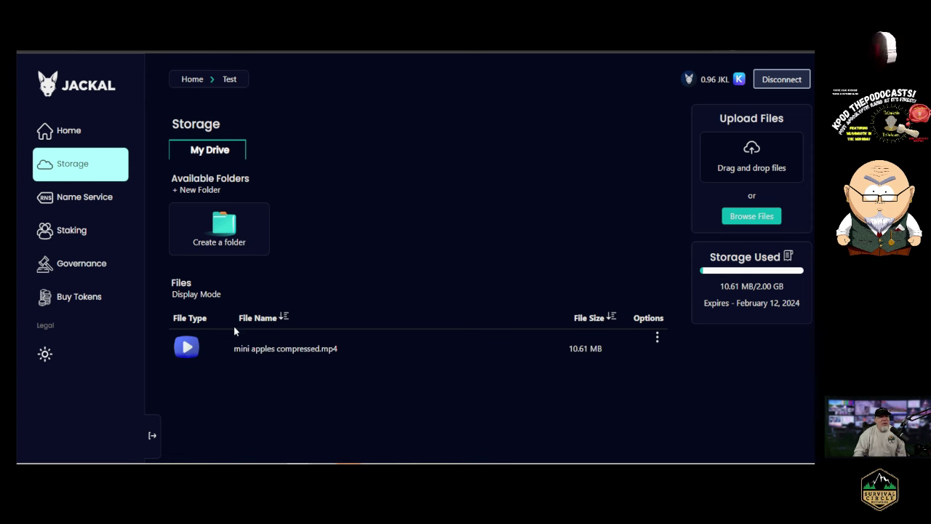
# Play and pause the mini apples compressed.mp4 preview, then close it once the download reaches 100%.
pyautogui.click(187, 351)
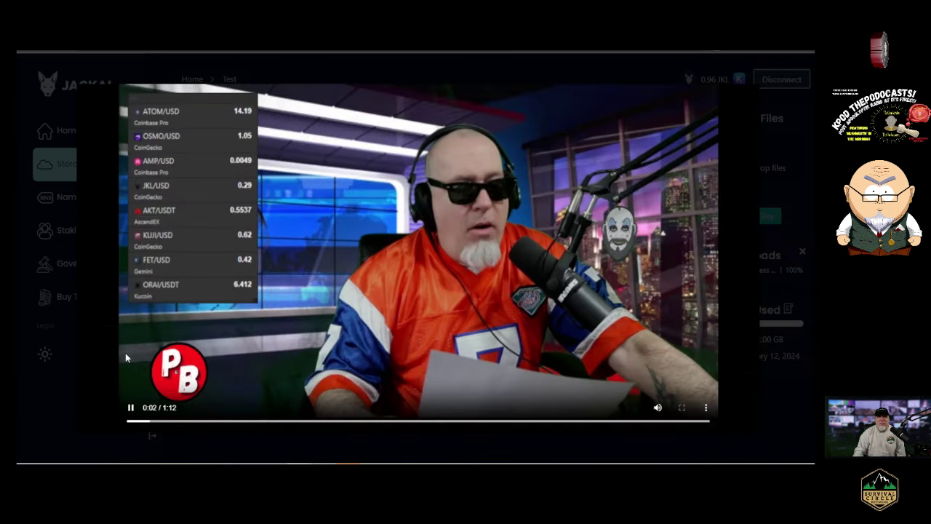
pyautogui.click(131, 409)
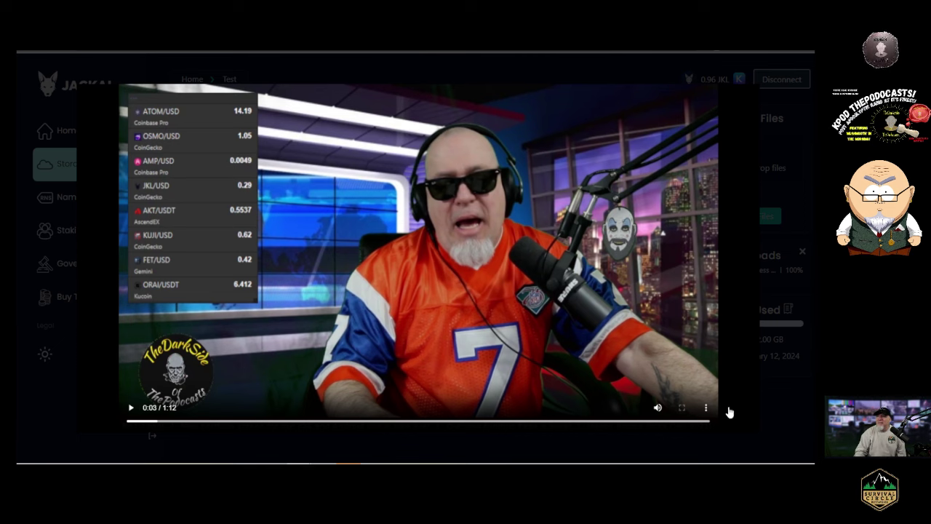
pyautogui.click(773, 415)
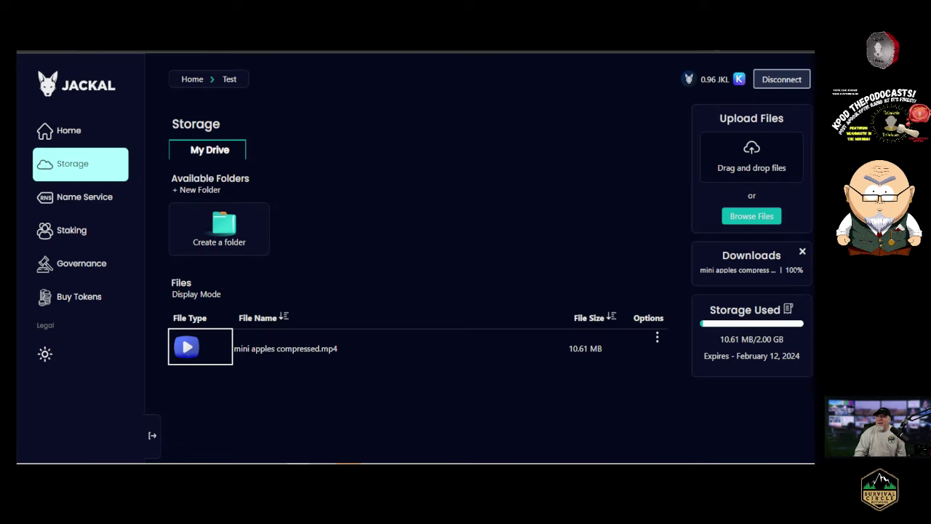